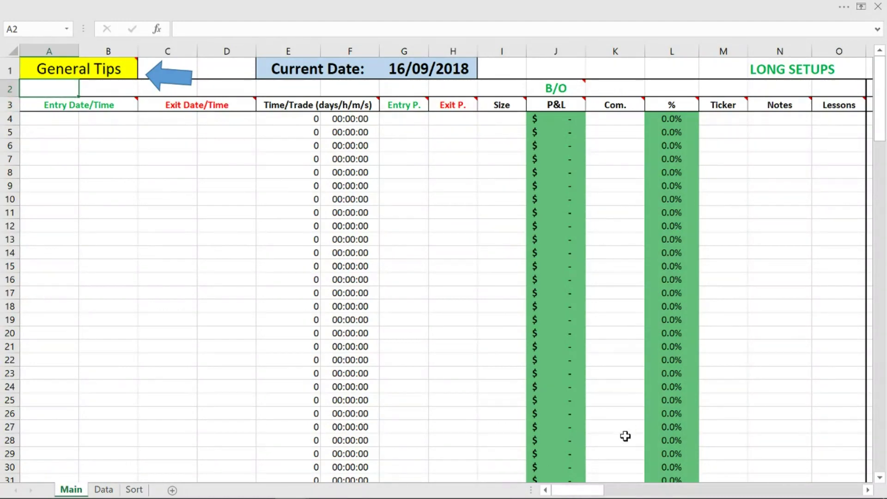
Examine how the Main sheet is divided into long setups, short setups and options trades
left_click_drag(586, 495, 702, 491)
scroll(574, 379, "down", 2)
scroll(574, 379, "down", 2)
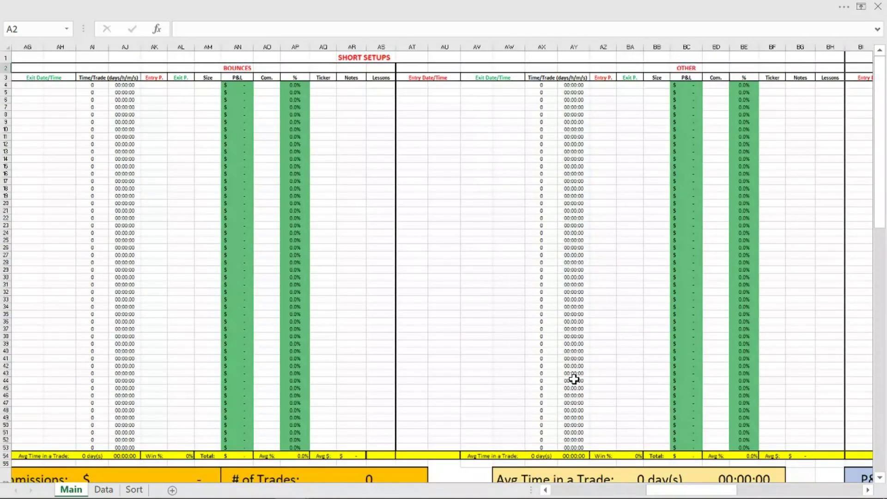
mouse_move(674, 490)
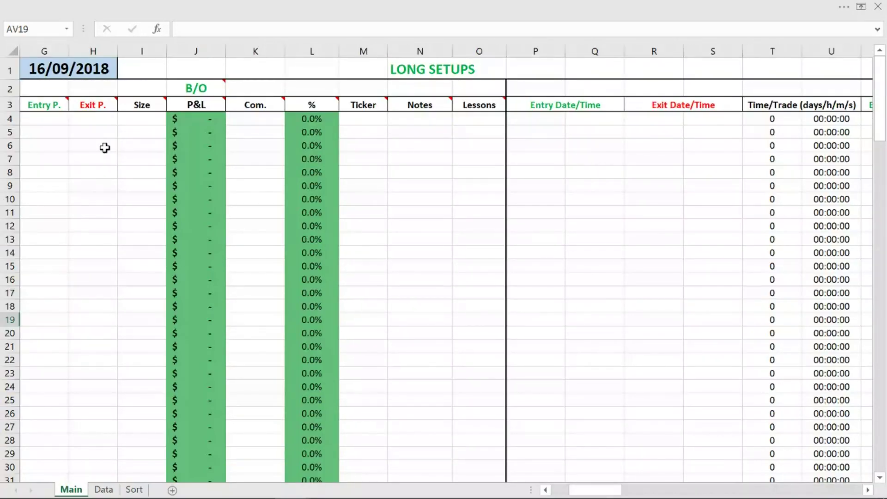
left_click_drag(603, 490, 585, 492)
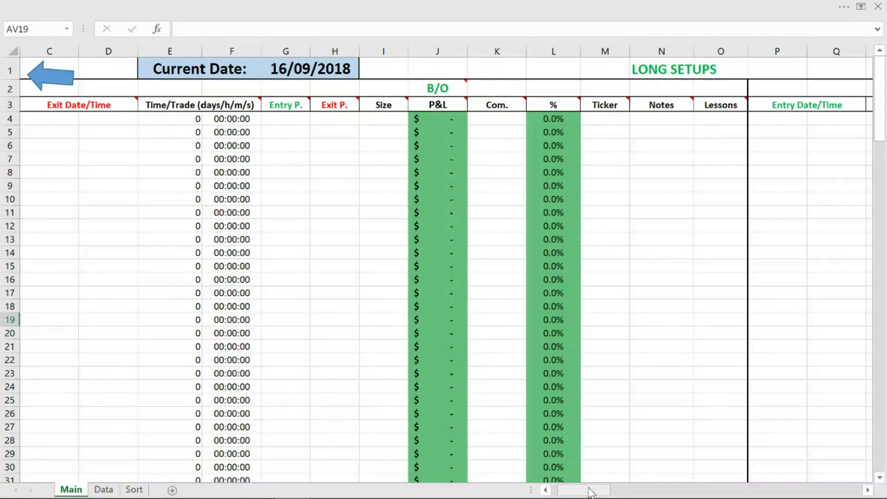
left_click_drag(591, 490, 682, 469)
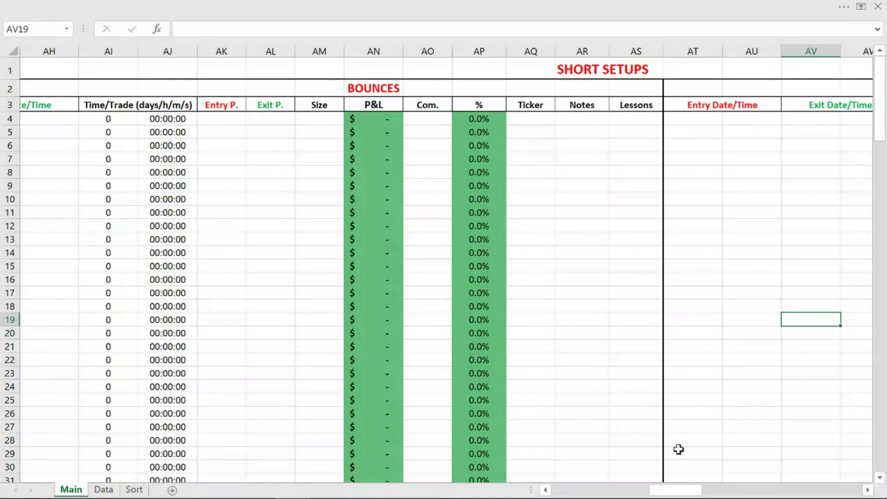
left_click_drag(691, 488, 779, 489)
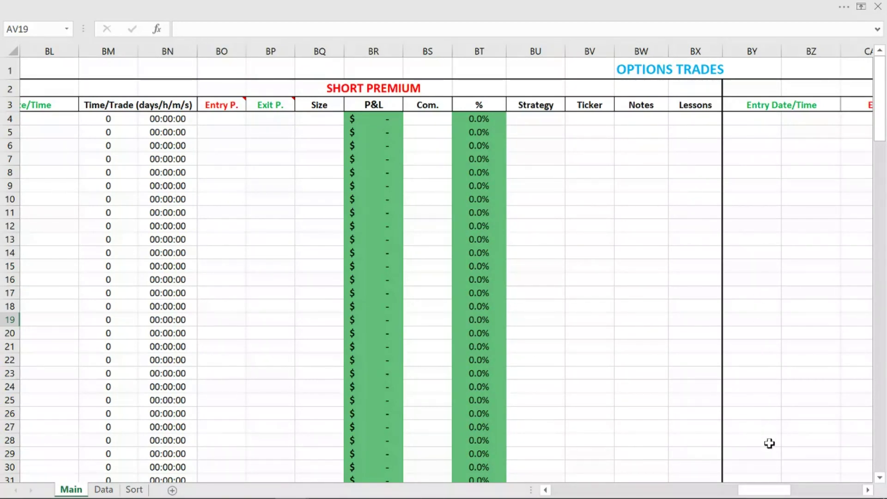
left_click_drag(768, 488, 569, 491)
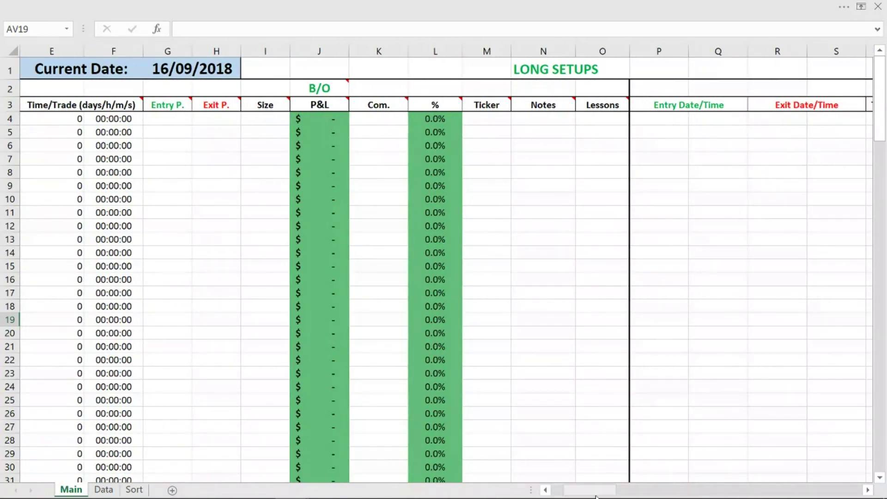
Examine the B/O and DIP BUYS sections under the long setups, including the comment on the B/O heading
left_click_drag(595, 493, 600, 490)
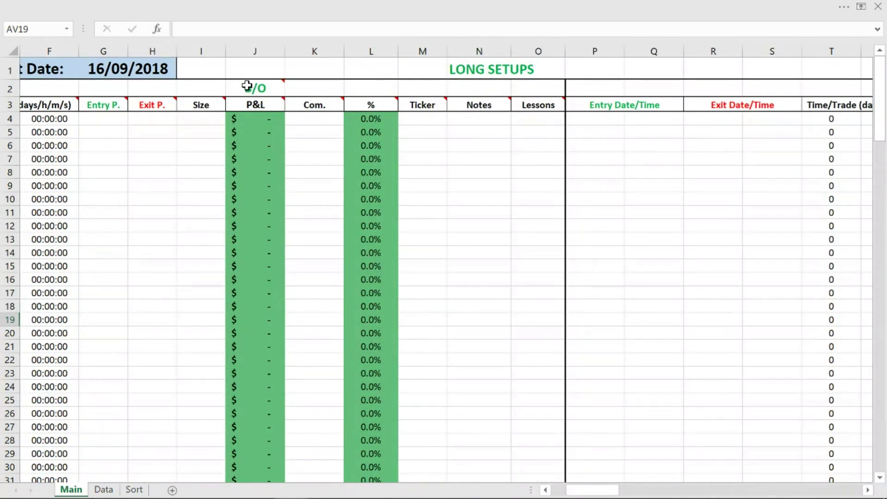
mouse_move(260, 90)
mouse_move(597, 489)
left_mouse_down()
mouse_move(621, 486)
mouse_move(625, 469)
mouse_move(583, 485)
left_mouse_up()
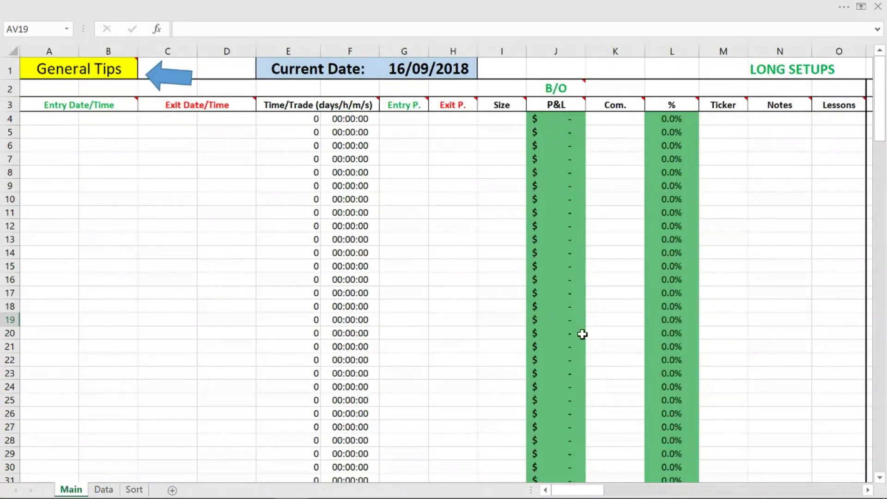
left_click_drag(579, 491, 631, 476)
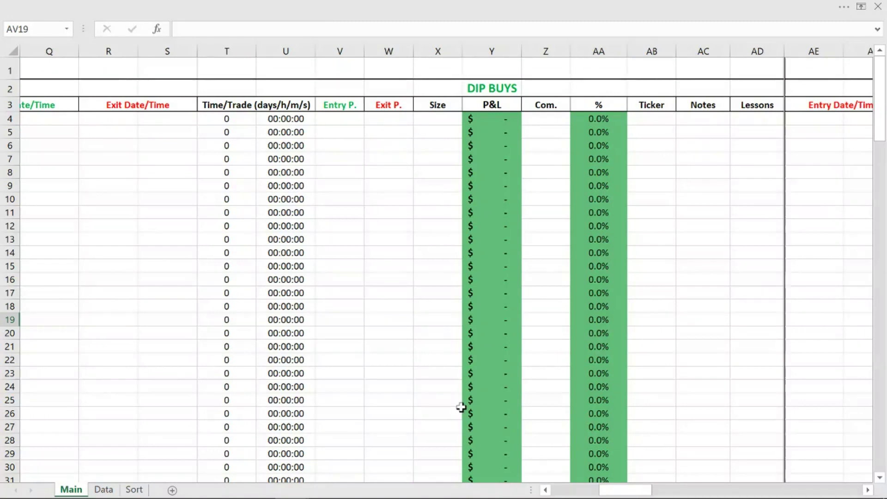
scroll(259, 192, "left", 5)
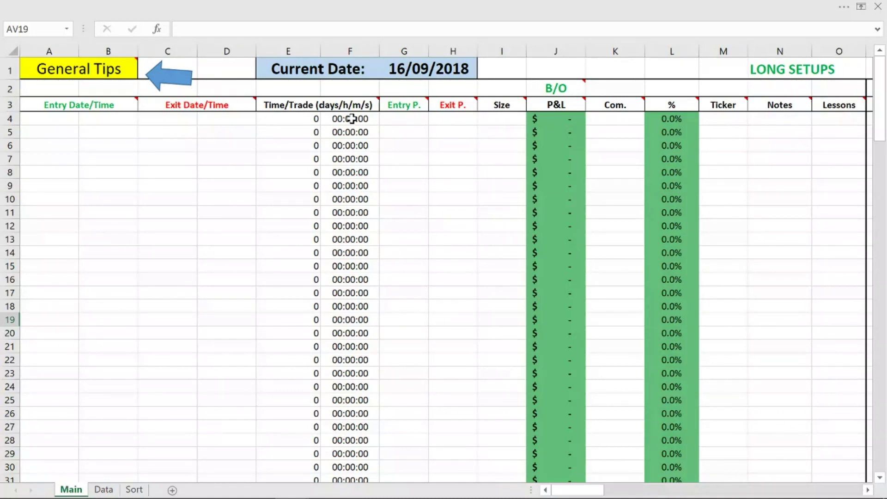
Check the entry price, exit price, size and P&L formula cells in row 4 of the B/O section
left_click(413, 119)
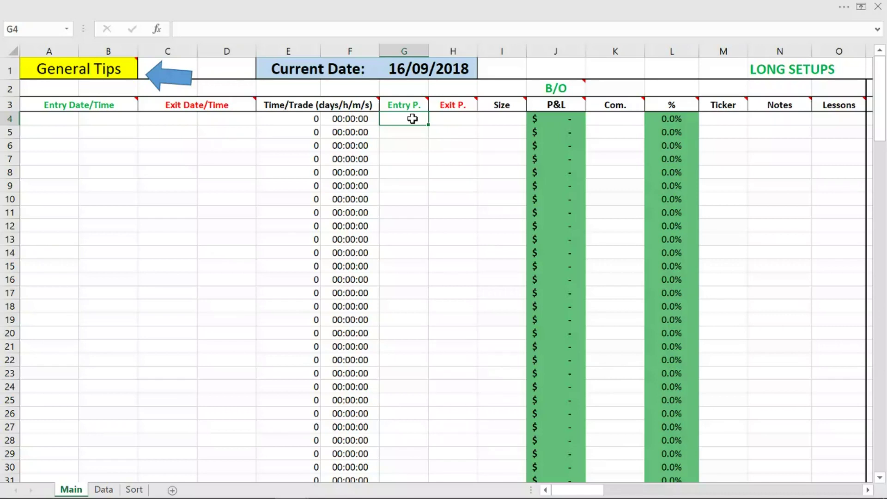
key("Tab")
key("Tab")
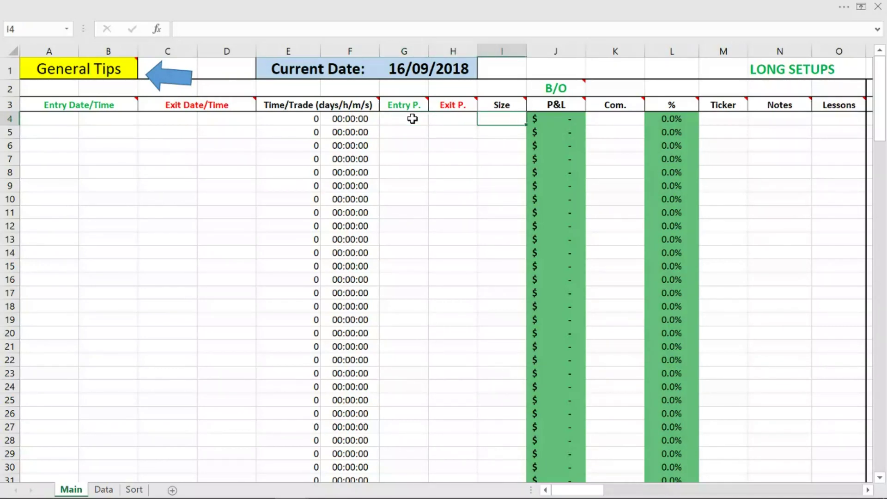
key("Tab")
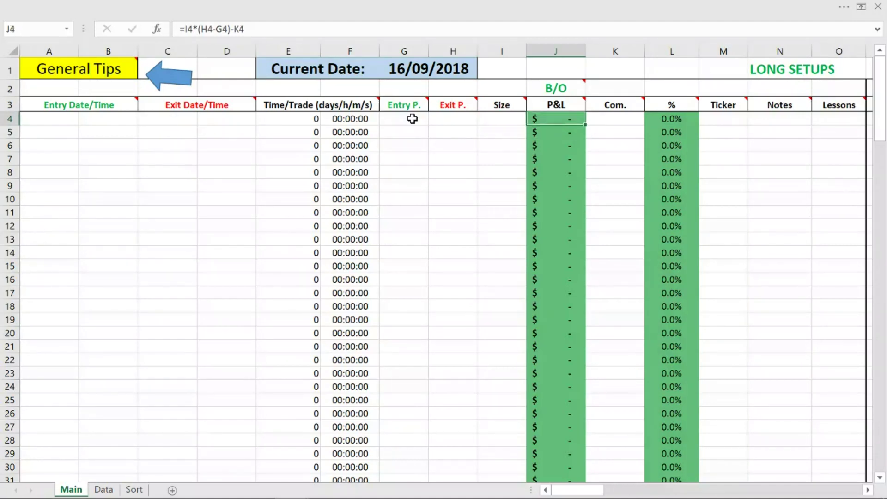
key("shift+Tab")
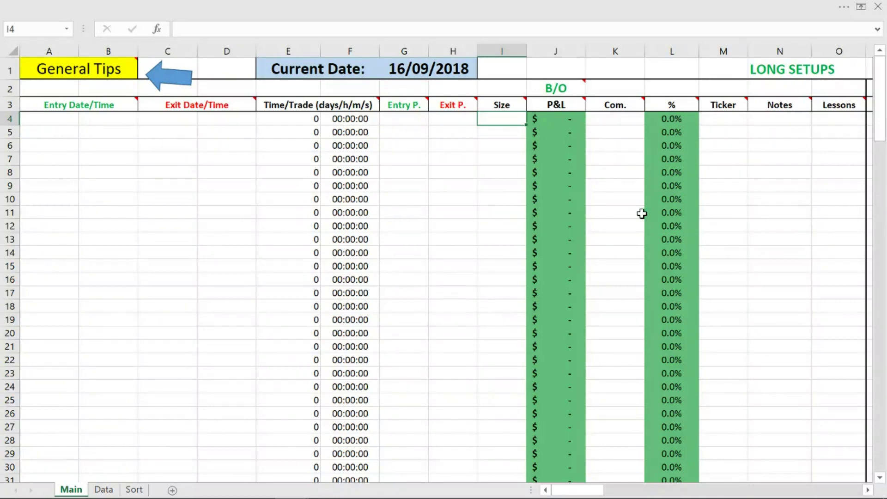
Look through the Ticker, Notes and Lessons cells in the first trade row of the B/O section
left_click_drag(593, 489, 599, 491)
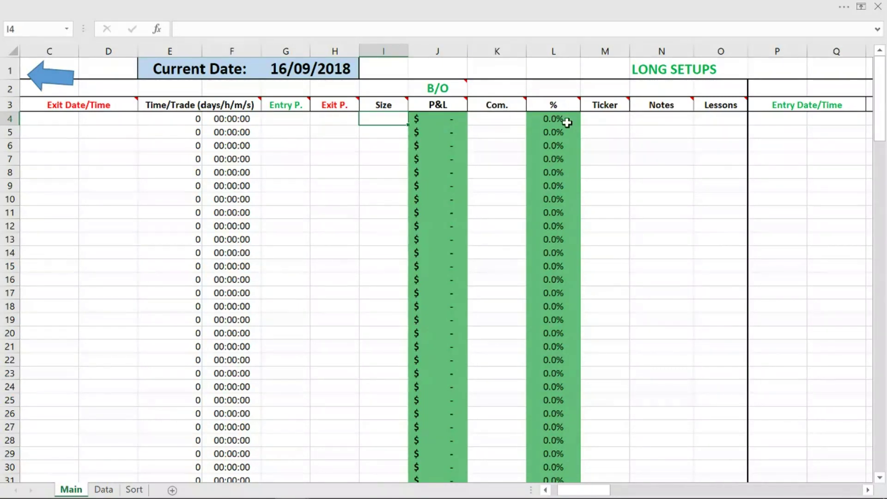
left_click(604, 118)
left_click(650, 120)
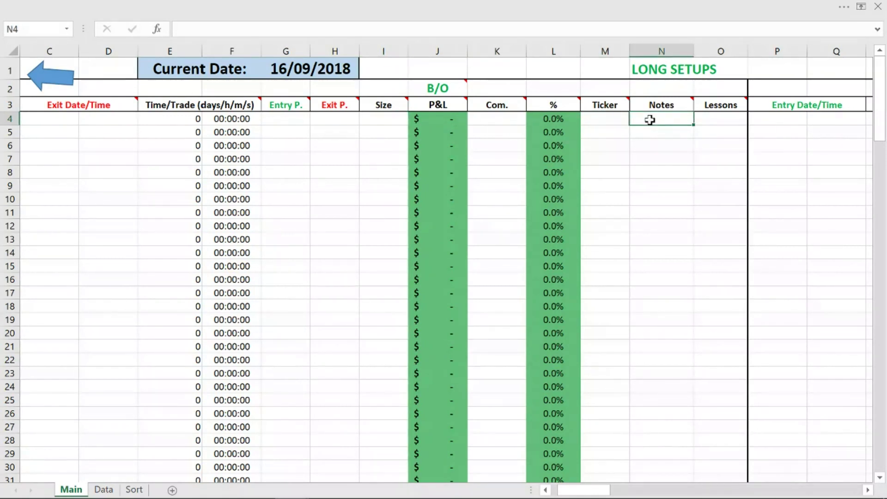
key("Right")
key("Left")
key("Right")
key("Down")
key("Left")
key("Up")
key("Right")
key("Left")
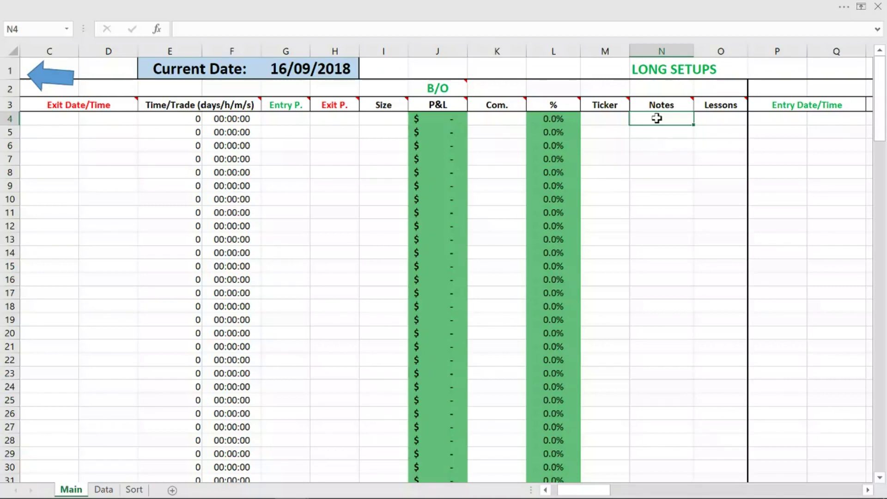
left_click(722, 120)
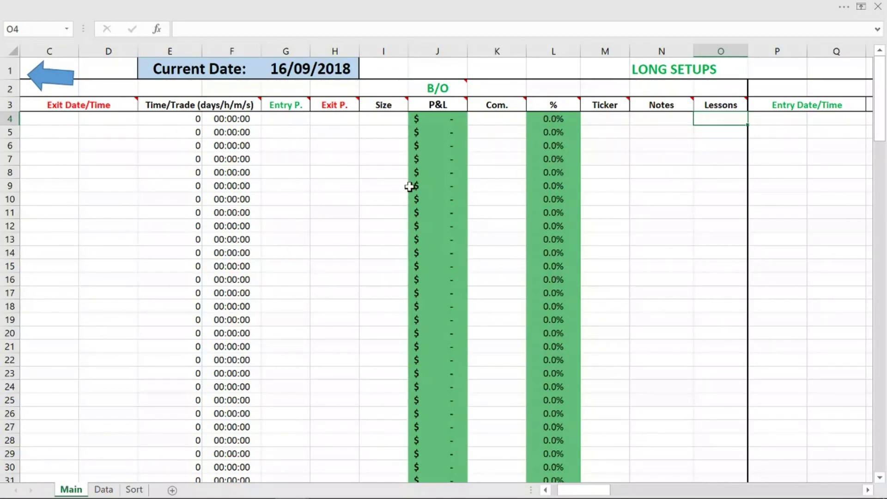
Examine the summary row beneath the B/O and DIP BUYS trades for average time, win rate, total and averages
scroll(483, 175, "down", 10)
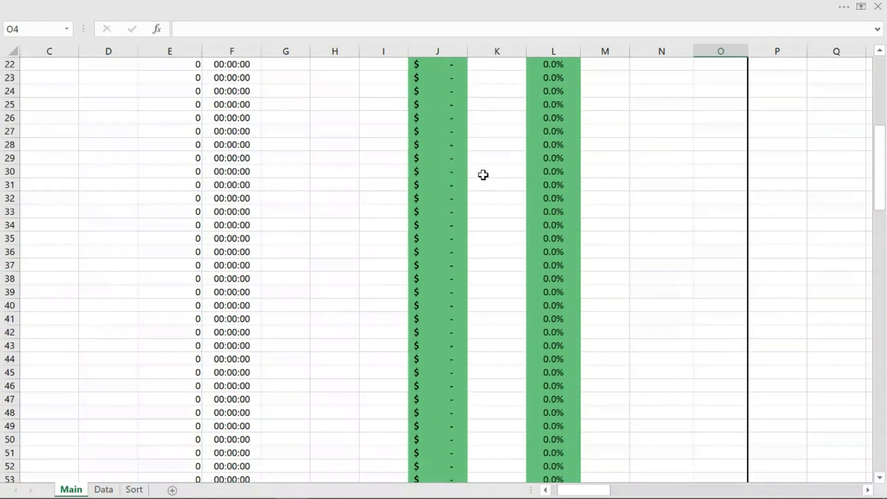
scroll(401, 332, "down", 1)
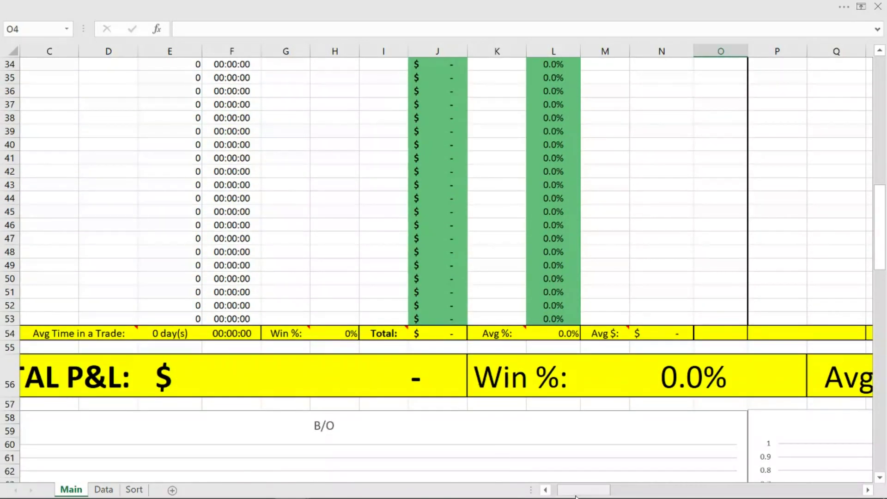
left_click_drag(579, 493, 560, 493)
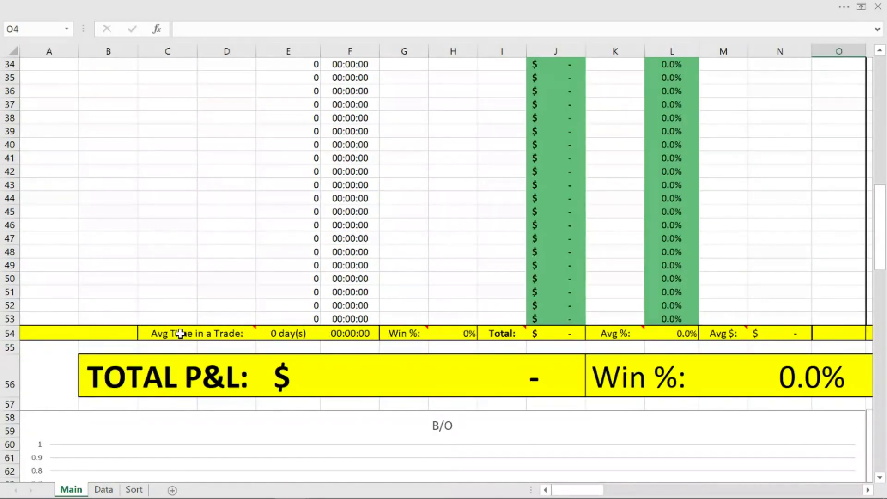
mouse_move(162, 333)
left_click_drag(584, 490, 619, 488)
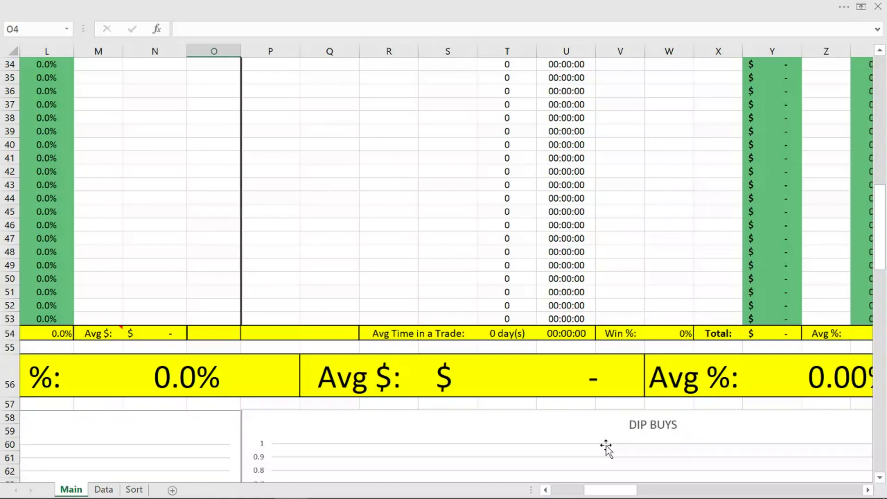
Review the overall statistics banner in row 56, from total P&L and commissions through the daily to yearly P&L
left_click_drag(620, 490, 585, 489)
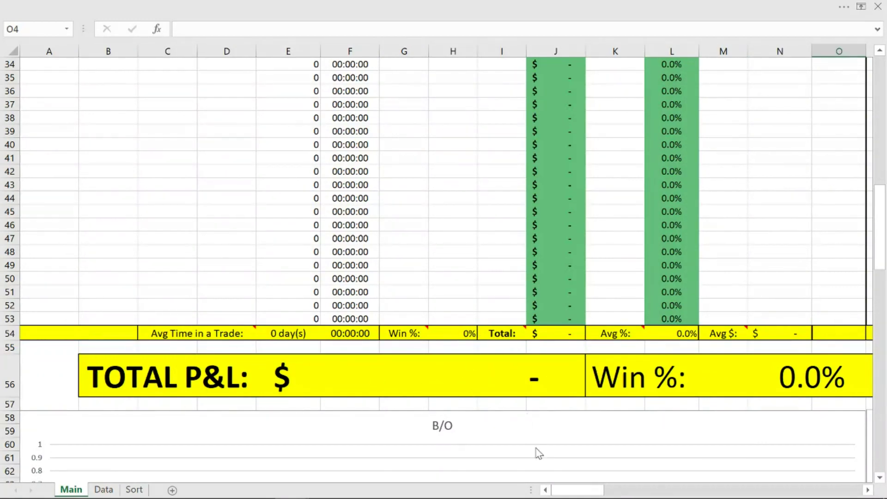
left_click_drag(584, 488, 601, 489)
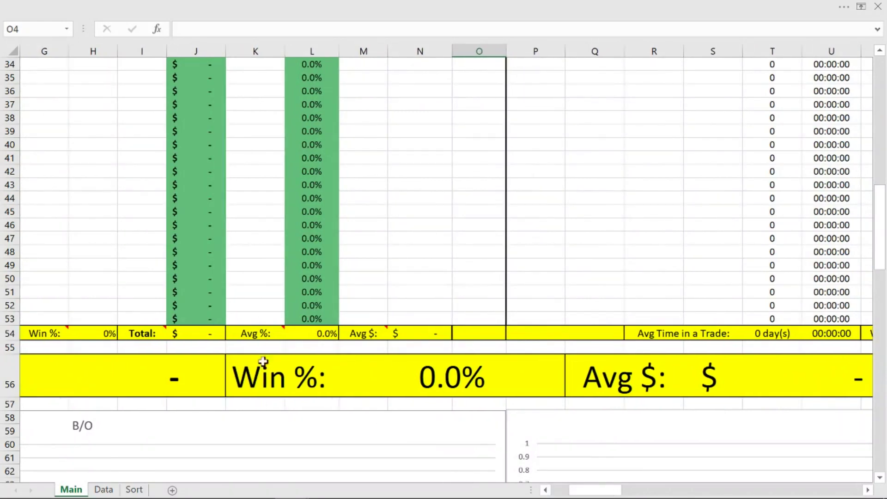
left_click_drag(617, 490, 641, 490)
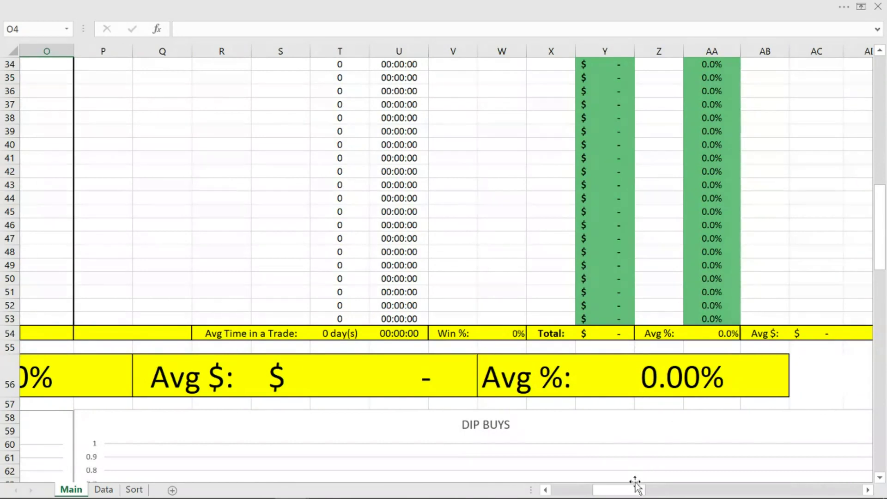
left_click_drag(633, 489, 673, 489)
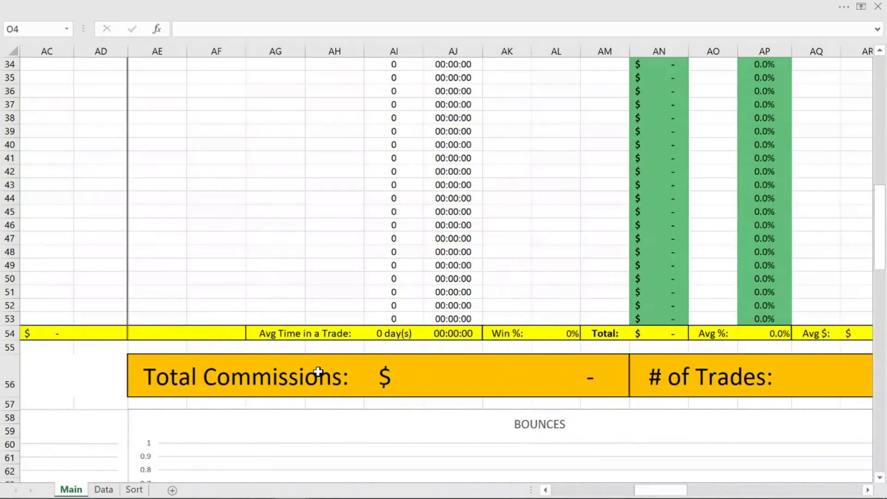
left_click_drag(635, 487, 757, 490)
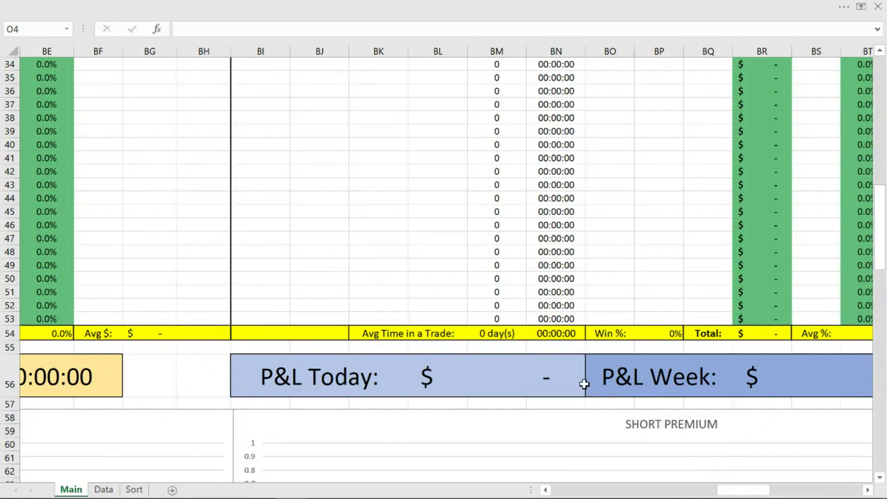
left_click_drag(752, 493, 807, 487)
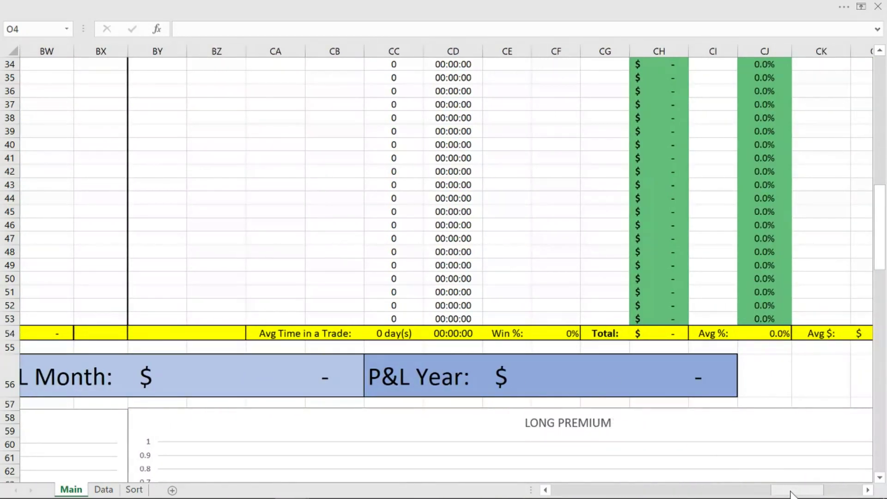
Look over the per-setup line charts below the overall statistics, from B/O to BOUNCES
left_click_drag(792, 489, 554, 490)
scroll(379, 265, "down", 3)
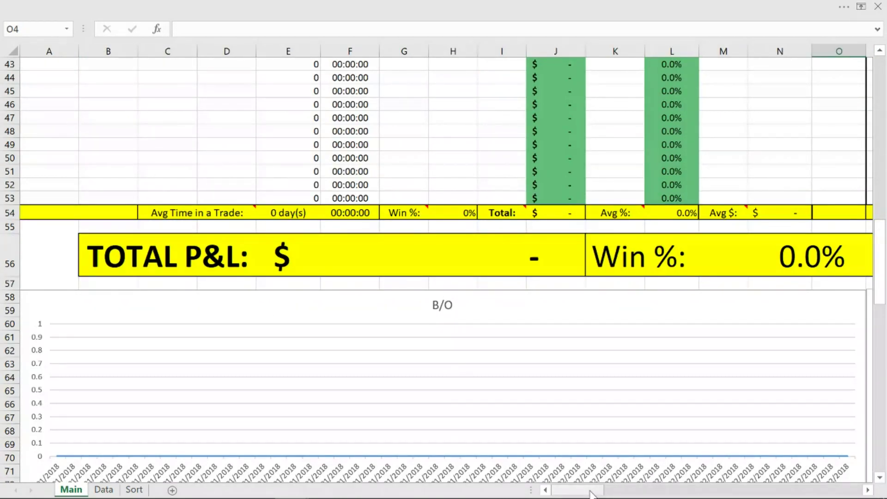
left_click_drag(590, 493, 675, 492)
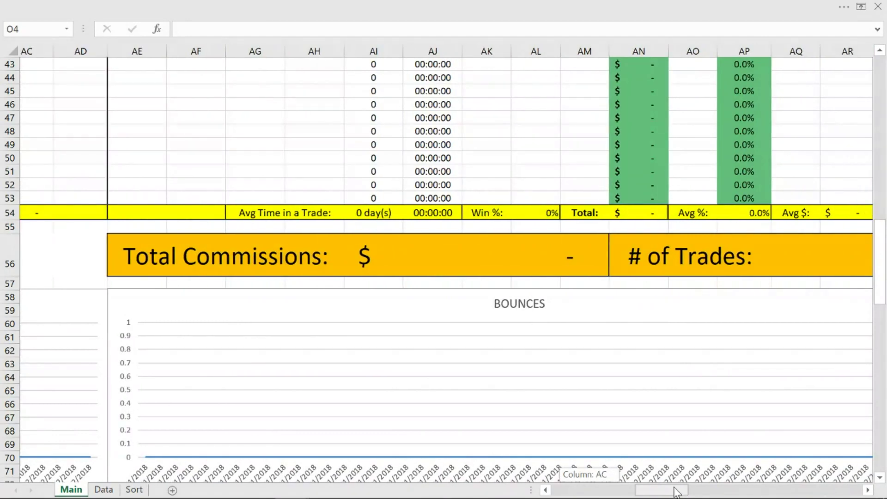
left_click_drag(675, 492, 546, 485)
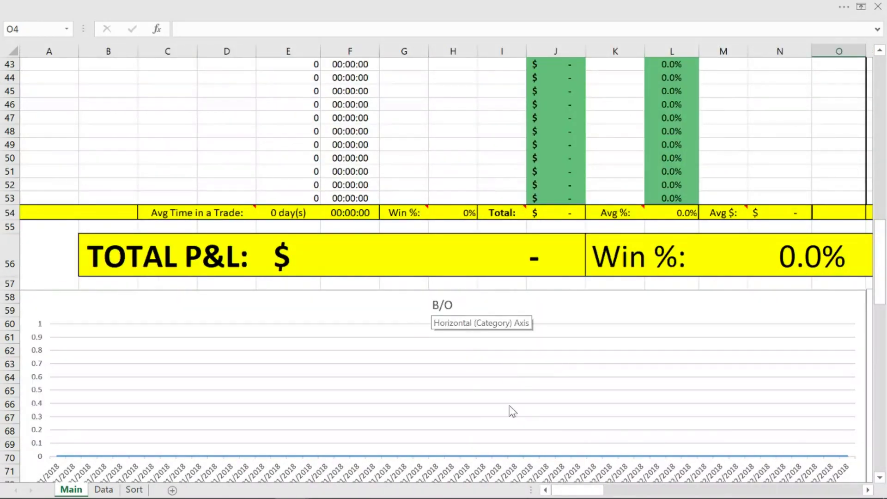
left_click_drag(593, 490, 528, 489)
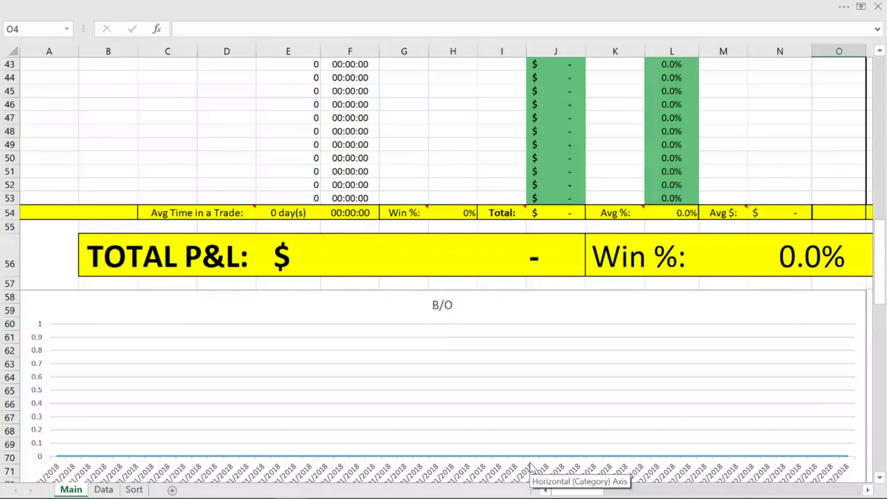
Look over the P&L Distribution section below the line charts, starting with the B/O bar chart
scroll(471, 251, "down", 6)
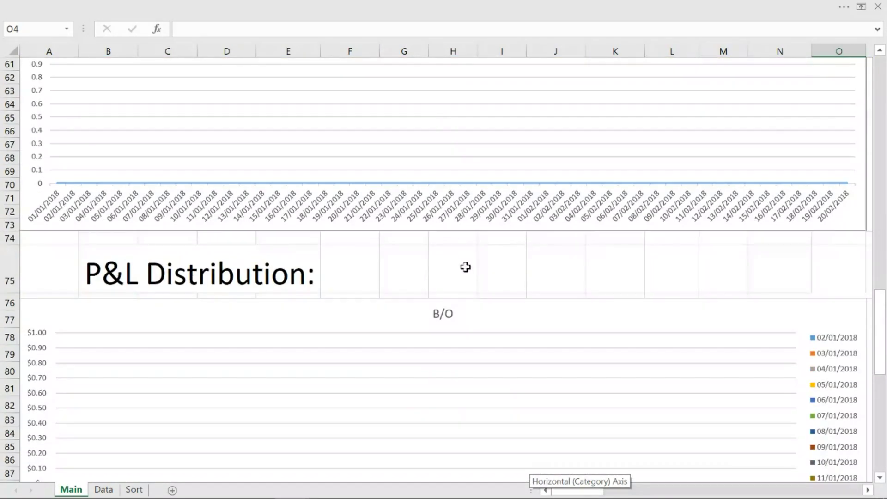
scroll(465, 266, "down", 2)
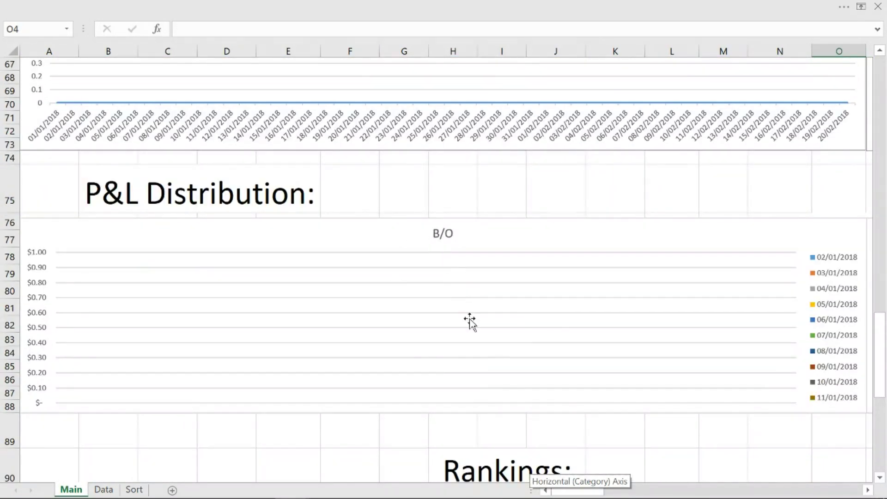
mouse_move(578, 496)
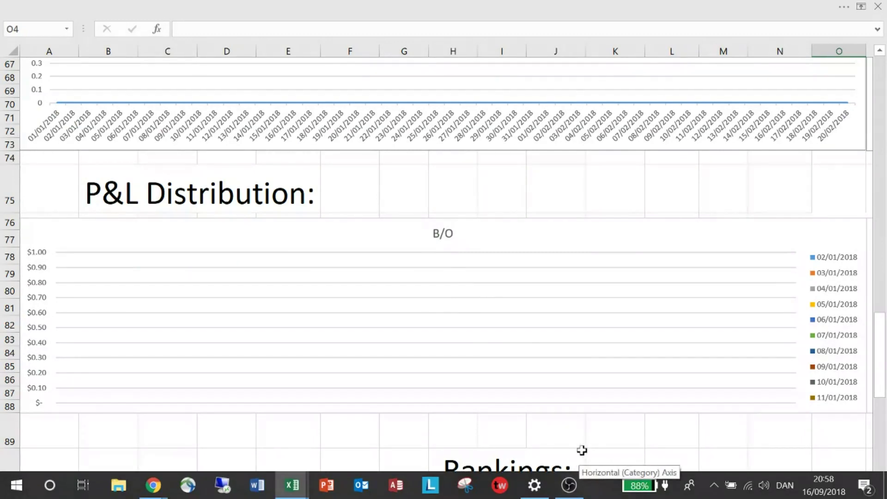
left_click_drag(576, 490, 547, 492)
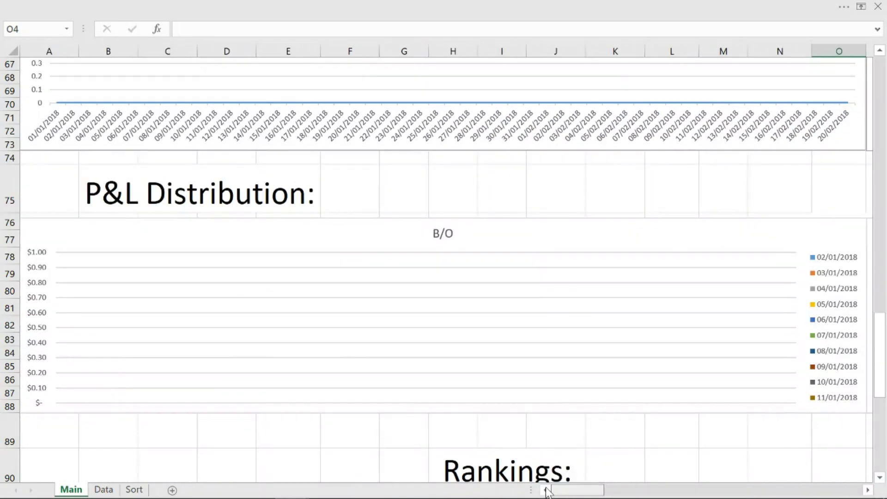
Review the Rankings table by total, win %, average % and average $, plus the biggest and average profit and loss tables beneath it
scroll(287, 353, "down", 3)
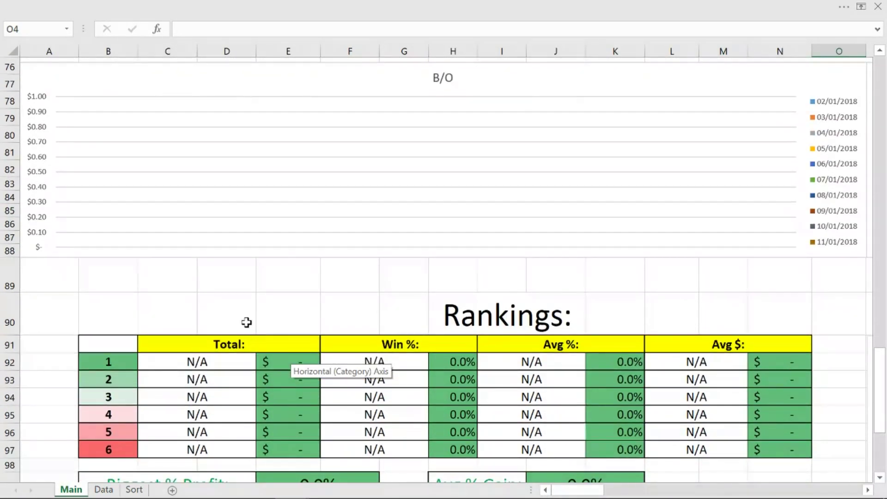
scroll(246, 322, "down", 2)
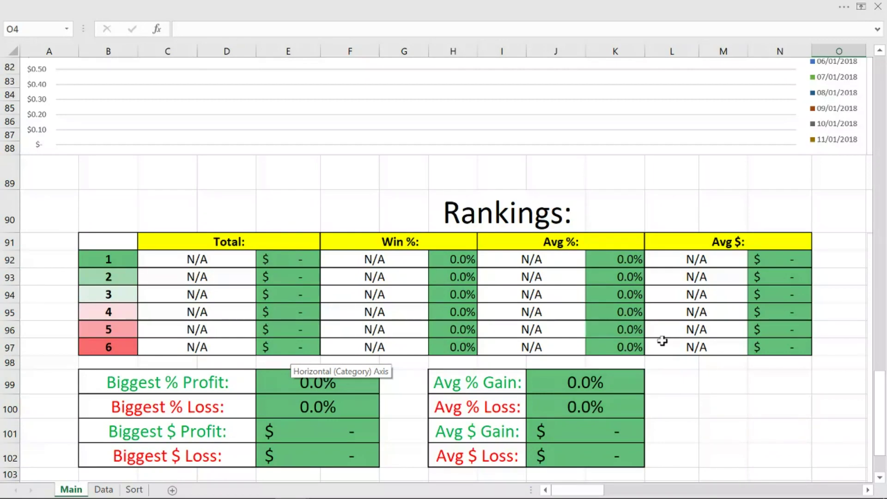
scroll(480, 331, "down", 1)
left_click(406, 358)
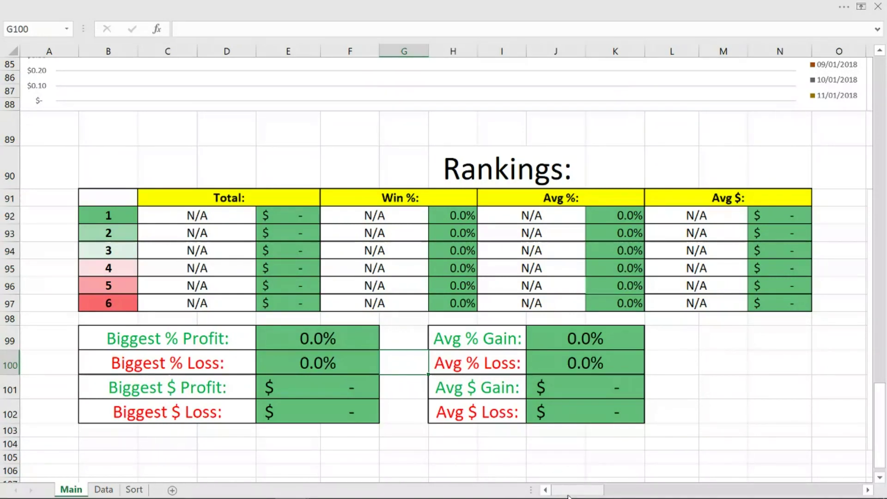
Examine the Total P&L chart beside the Rankings and the two P&L vs Holding Time charts under Other Stats
left_click_drag(570, 492, 613, 492)
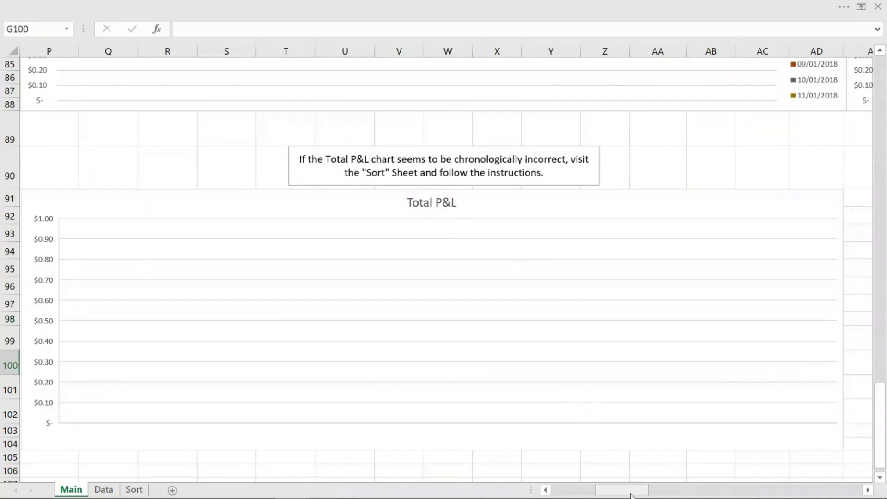
left_click_drag(626, 490, 665, 490)
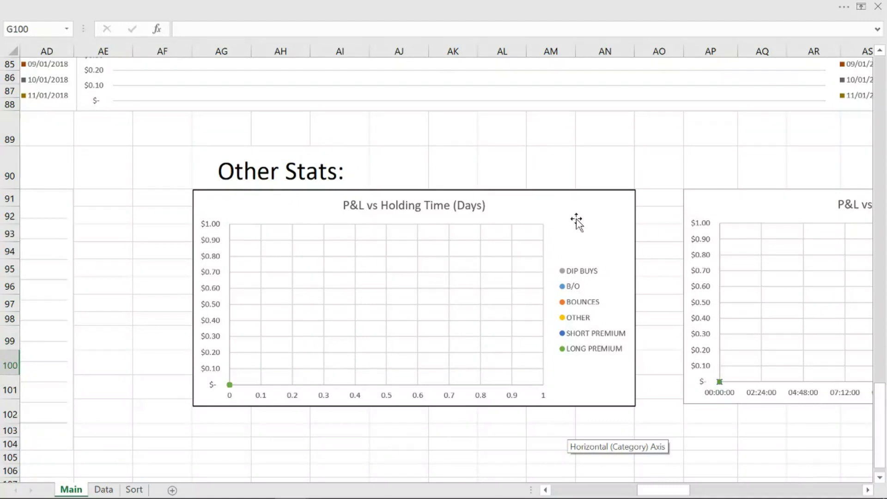
left_click_drag(673, 490, 697, 492)
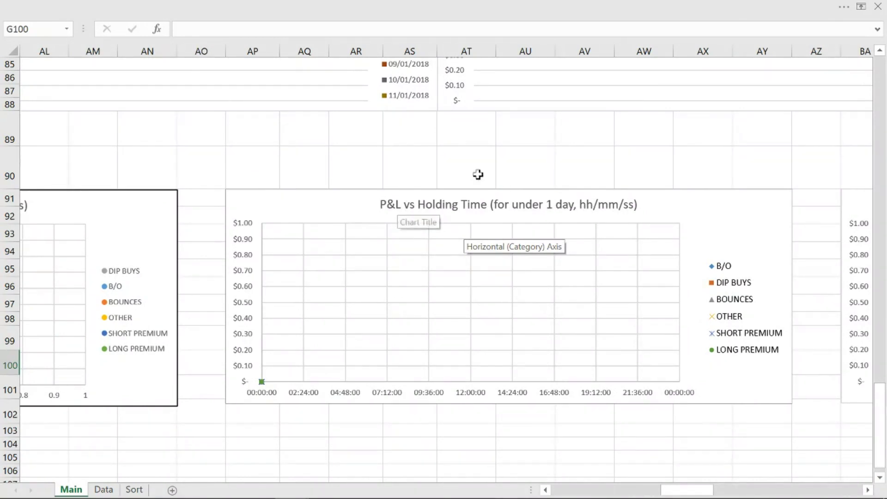
left_click(409, 168)
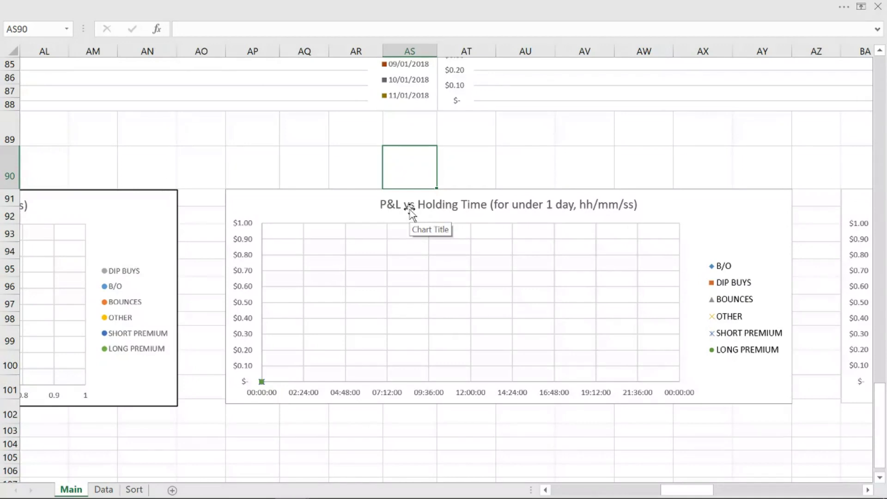
Look through the remaining Other Stats charts: P&L vs Stock Price, Time of Entry and Weekday of Entry
left_click_drag(686, 489, 716, 484)
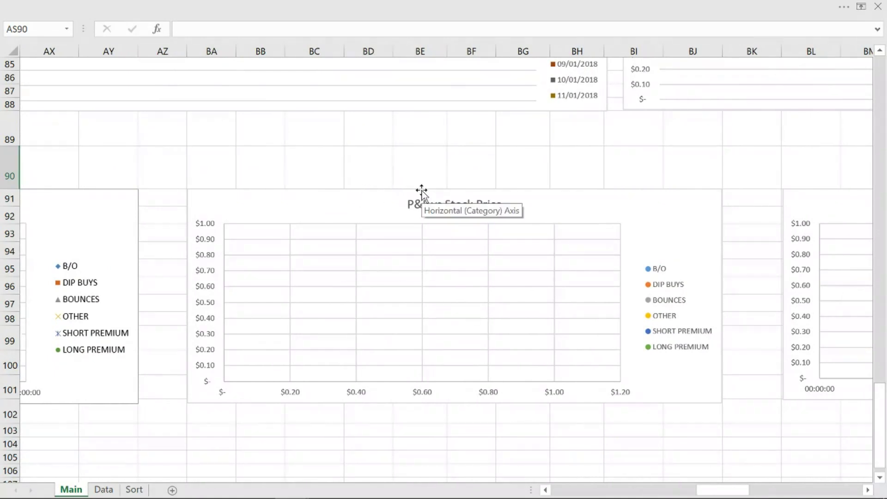
left_click(440, 174)
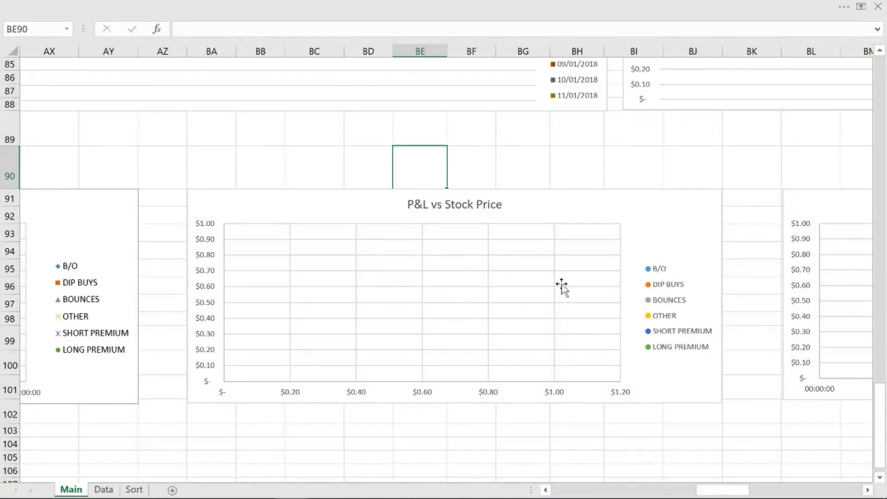
left_click_drag(734, 490, 760, 492)
left_click(503, 171)
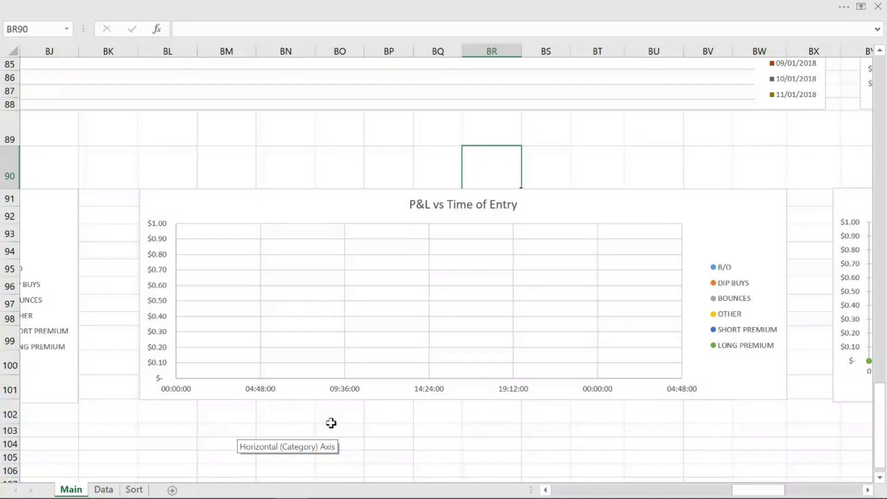
scroll(331, 423, "right", 5)
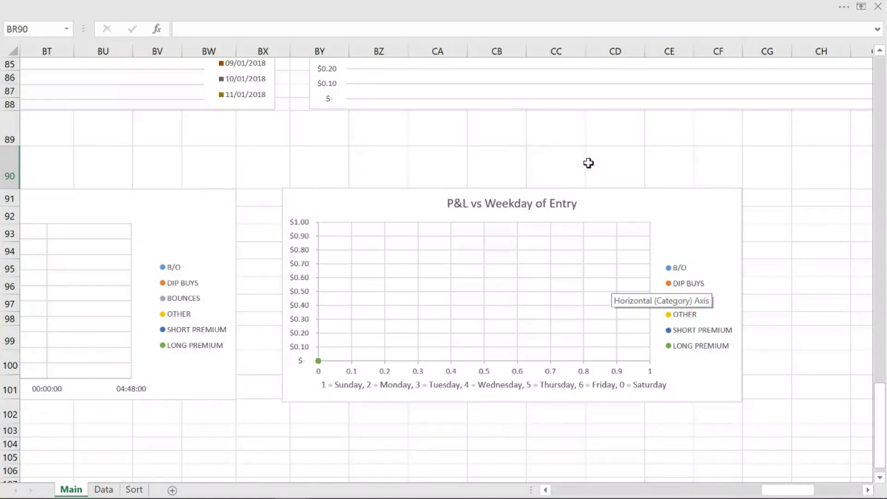
left_click(495, 152)
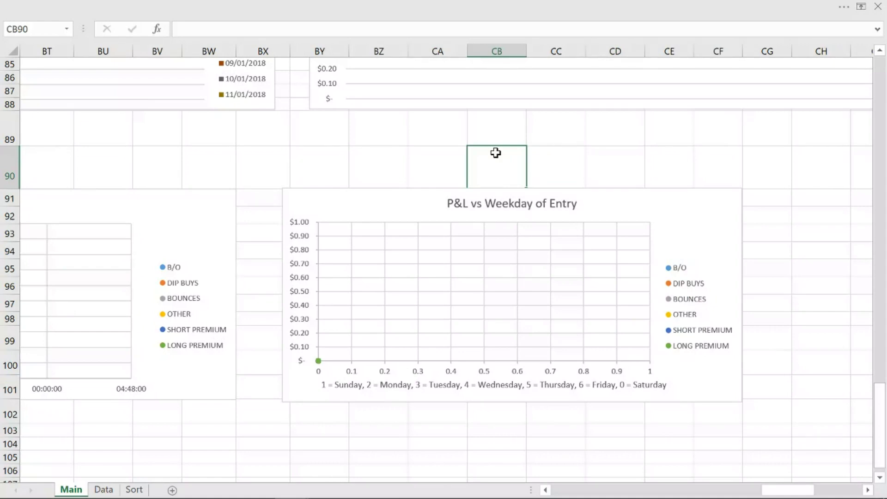
Return to the start of the journal and look over the sample trades from the B/O section to SHORT PREMIUM
key("ctrl+Home")
left_click(69, 92)
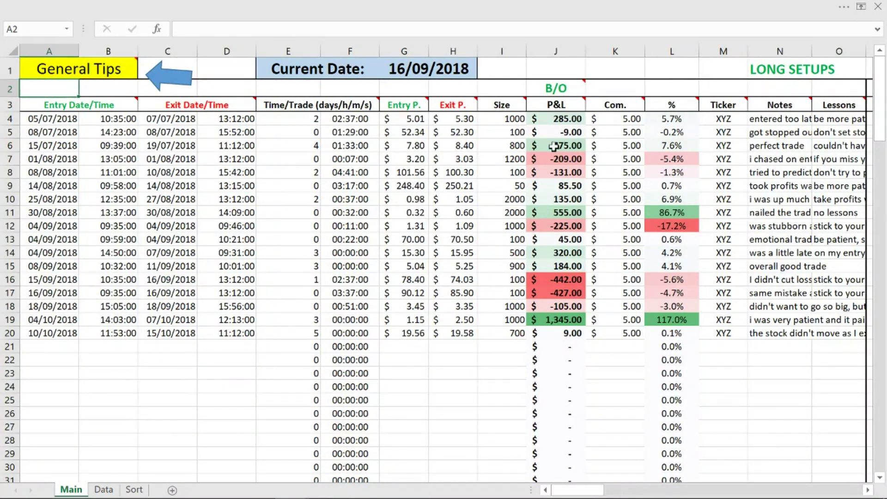
left_click_drag(591, 495, 749, 481)
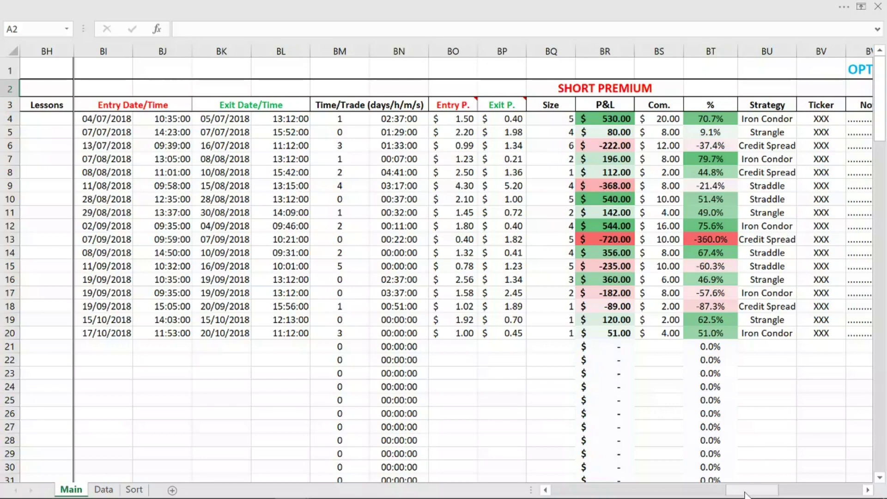
left_click_drag(744, 494, 554, 490)
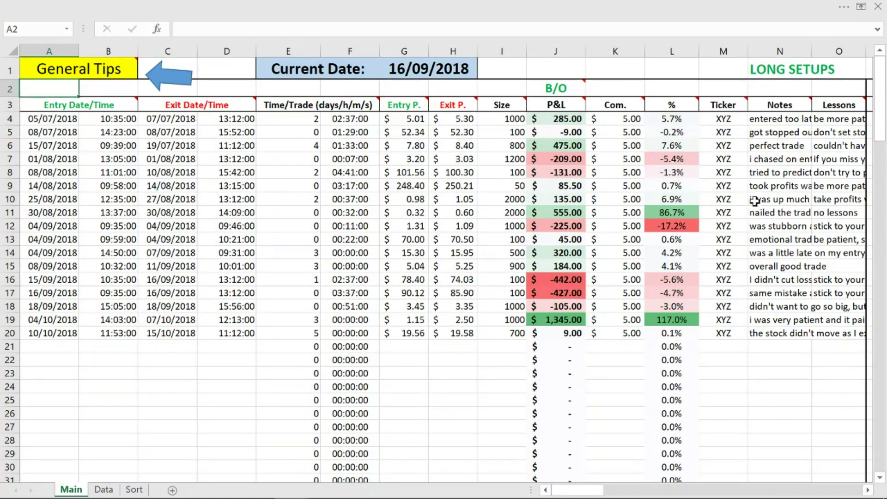
left_click_drag(583, 490, 592, 489)
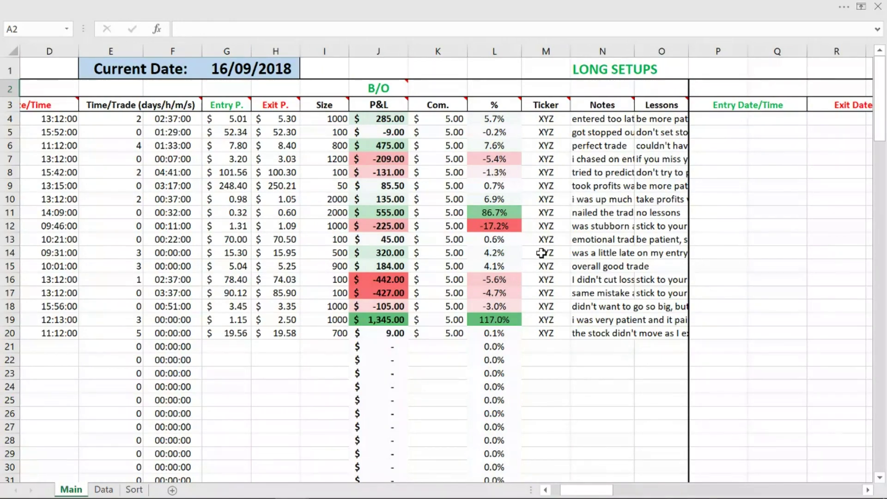
Examine the summary row and the Total P&L banner beneath the sample B/O trades
scroll(560, 216, "down", 2)
scroll(560, 216, "down", 9)
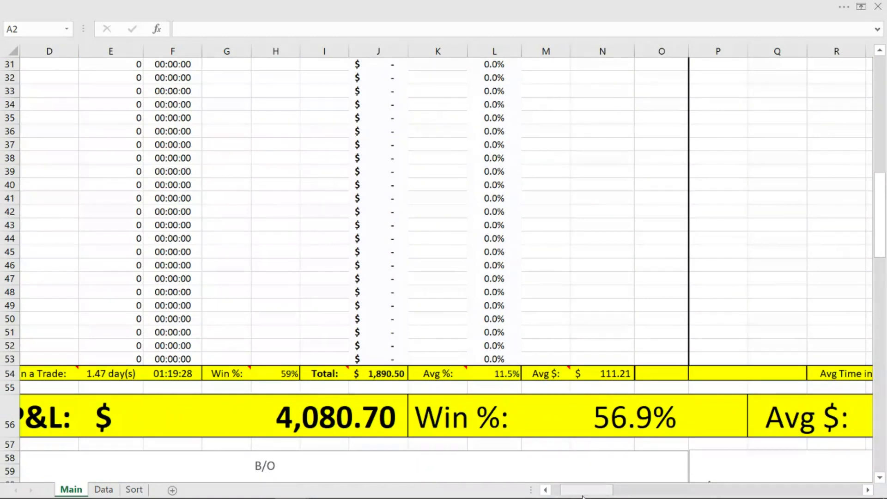
left_click_drag(586, 490, 577, 489)
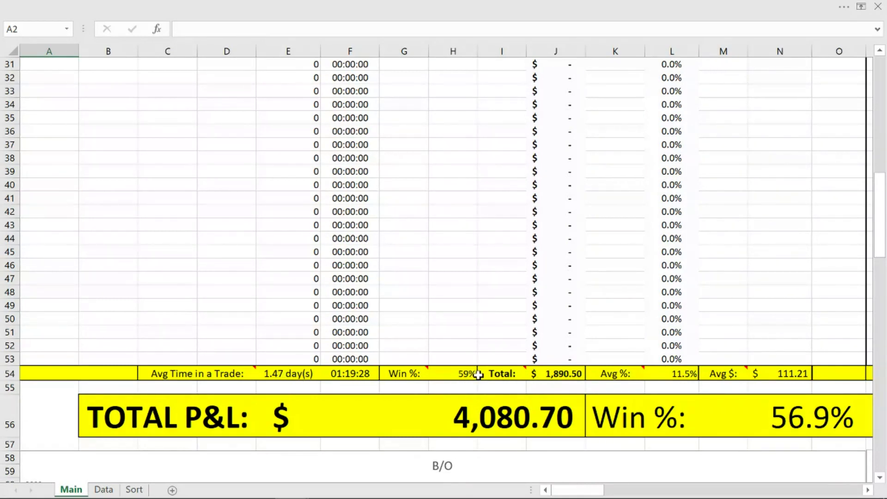
mouse_move(478, 375)
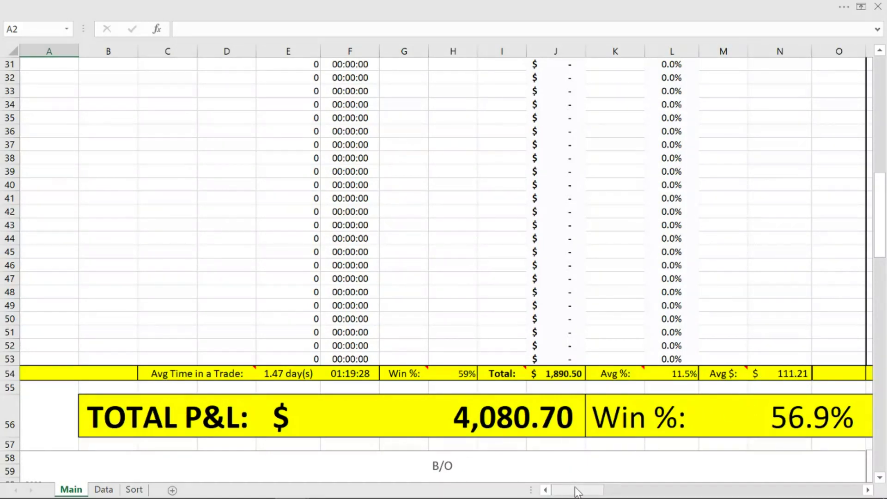
Review the sample BOUNCES trades with their summary row, and the commissions and number of trades in the row 56 banner
left_click_drag(575, 491, 662, 489)
scroll(623, 365, "up", 1)
scroll(624, 365, "up", 10)
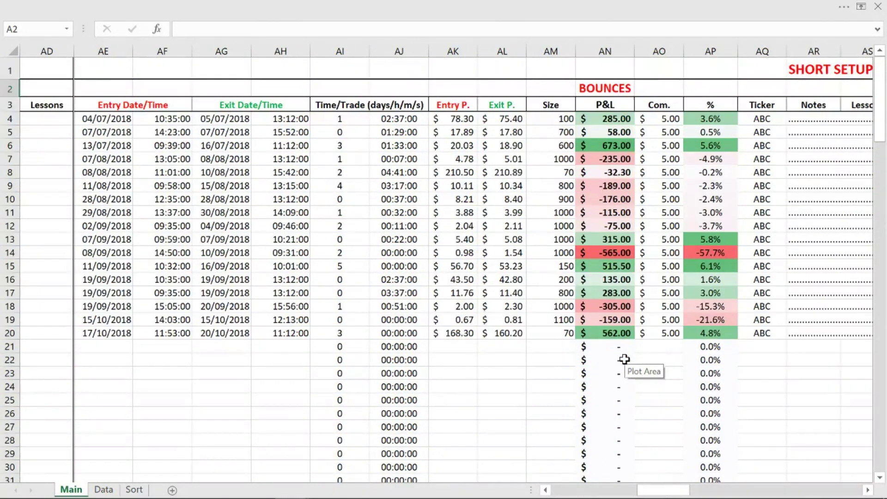
scroll(623, 360, "down", 9)
scroll(622, 359, "down", 1)
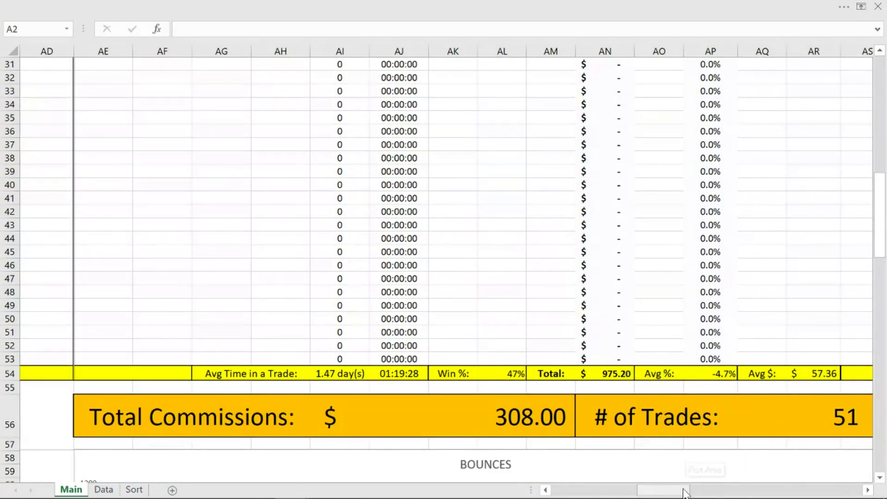
left_click_drag(683, 489, 493, 291)
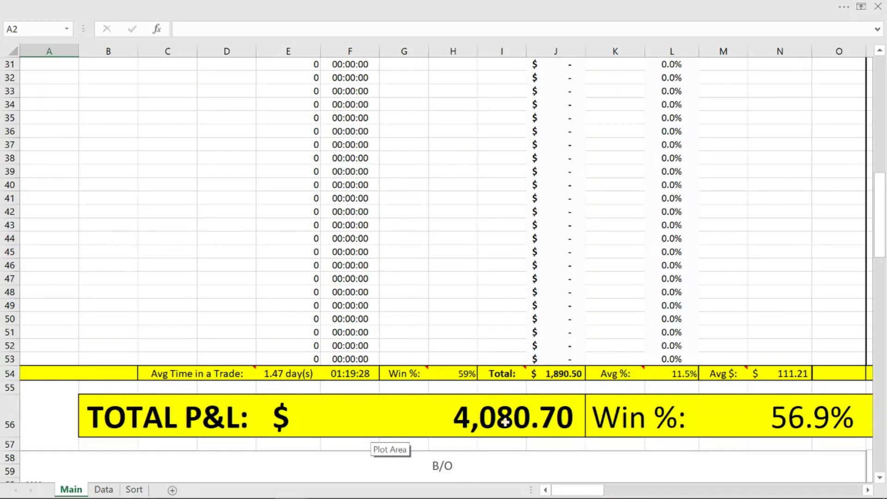
Look at the daily and weekly P&L in the row 56 banner and the SHORT PREMIUM line chart below it
scroll(545, 376, "down", 1)
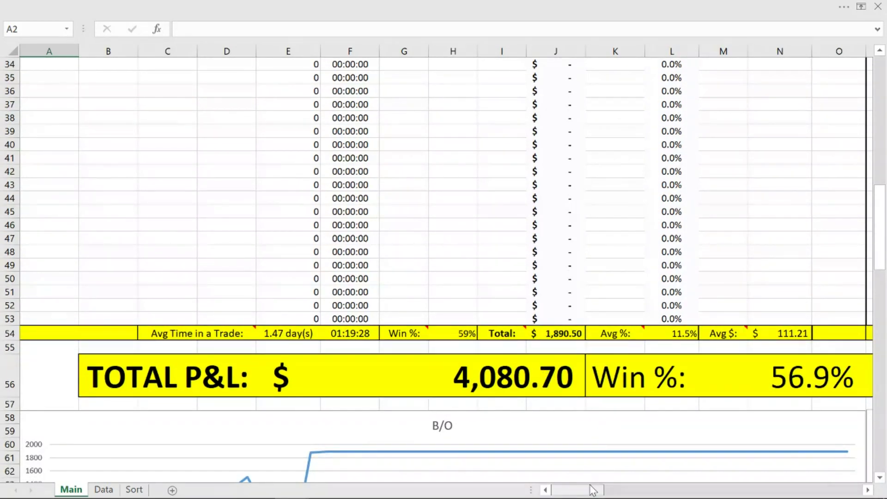
left_click_drag(592, 488, 755, 492)
scroll(737, 418, "down", 3)
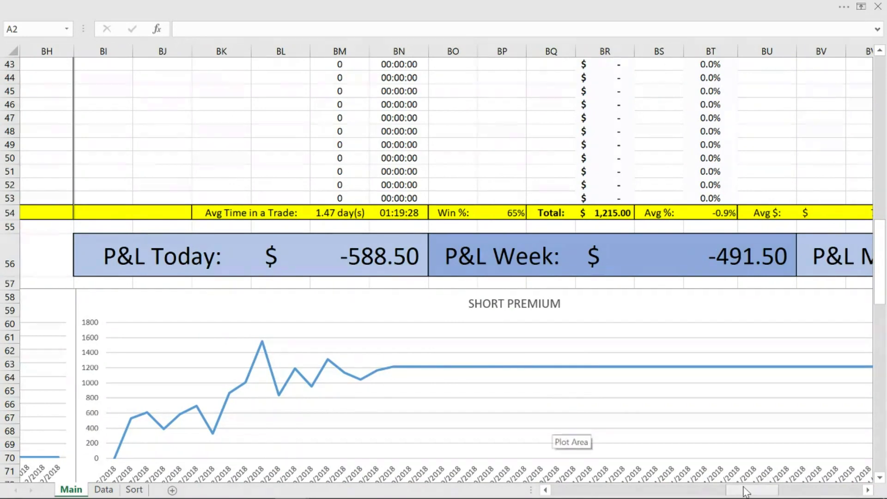
Review the B/O P&L Distribution bars and the Rankings and profit/loss tables filled with the sample trades
left_click_drag(746, 491, 542, 491)
scroll(504, 395, "down", 7)
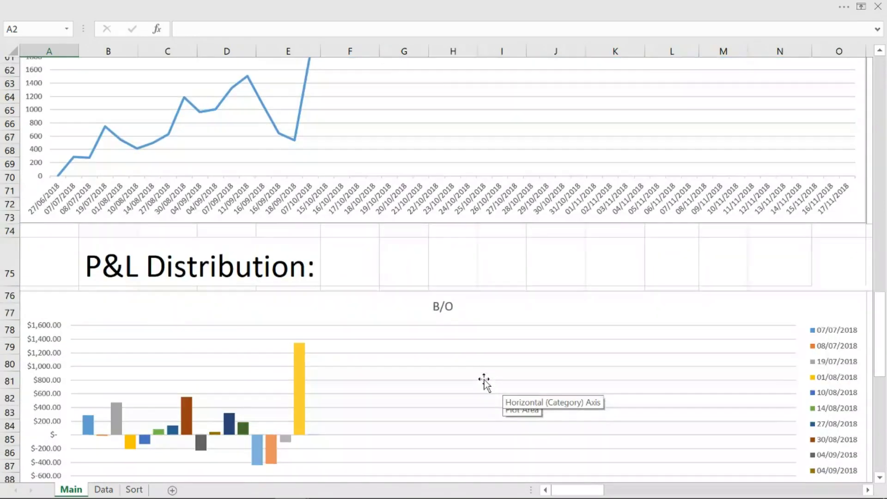
left_click_drag(568, 489, 491, 471)
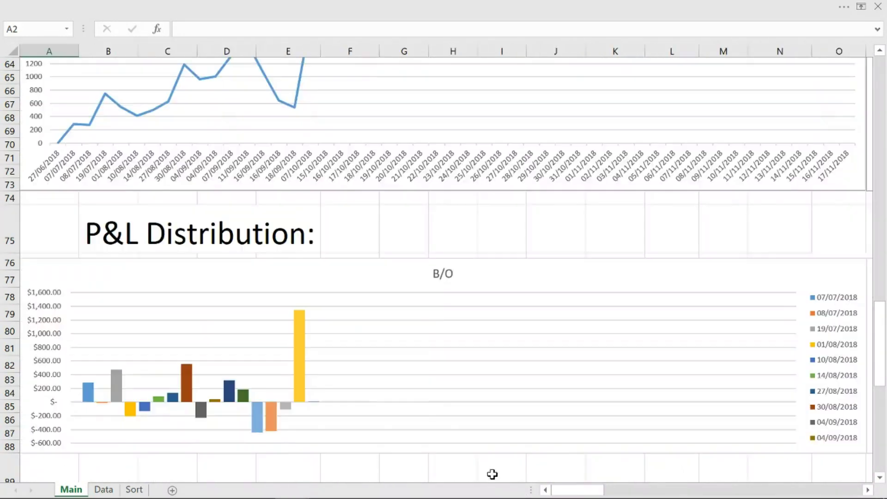
scroll(436, 406, "down", 2)
scroll(436, 407, "down", 4)
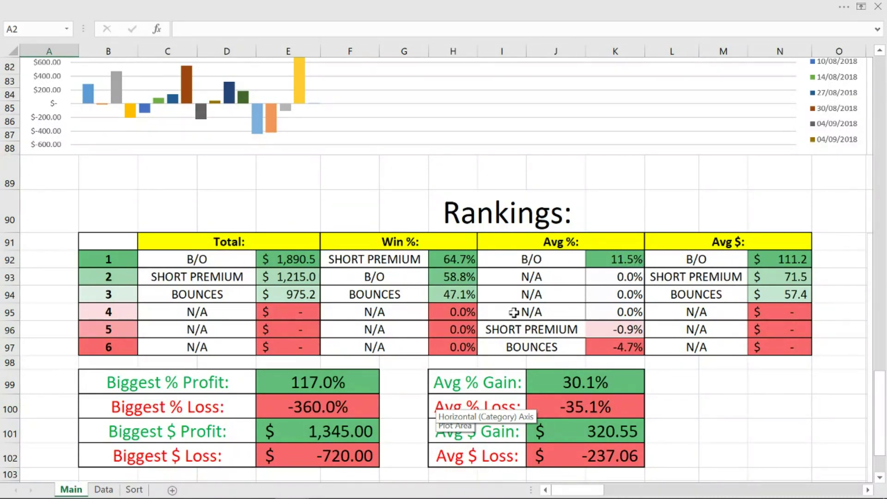
scroll(304, 380, "down", 1)
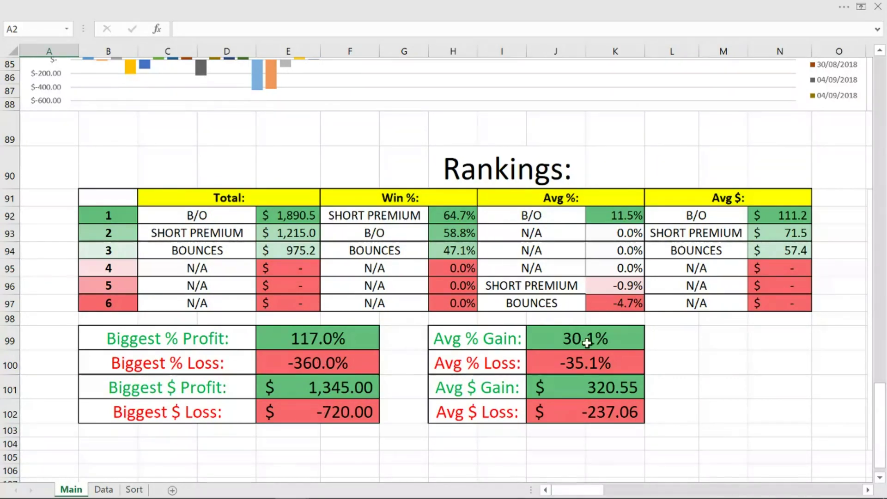
Examine the Total P&L chart and the Other Stats scatter charts for the sample trades, through P&L vs Weekday of Entry
left_click_drag(581, 493, 621, 495)
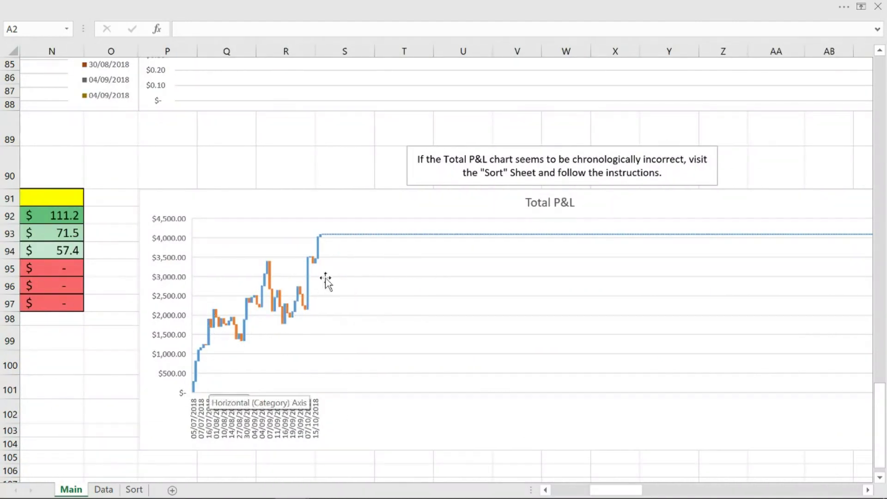
left_click_drag(614, 493, 646, 494)
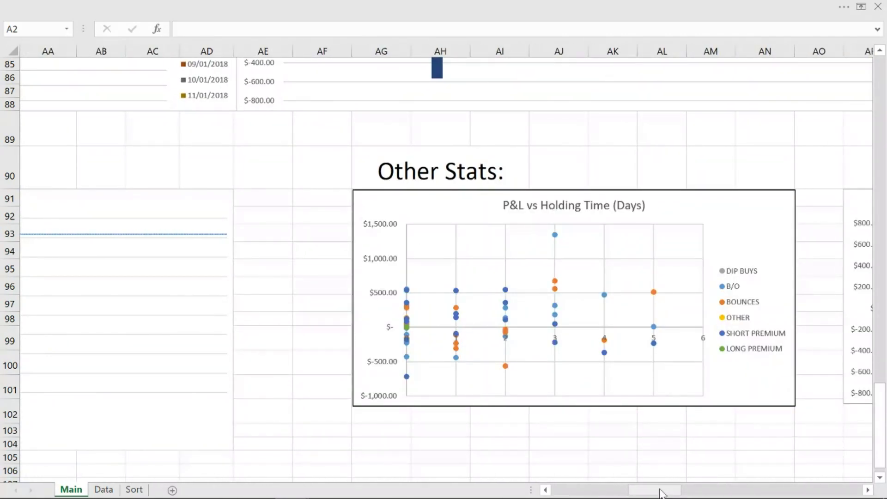
left_click_drag(659, 494, 782, 477)
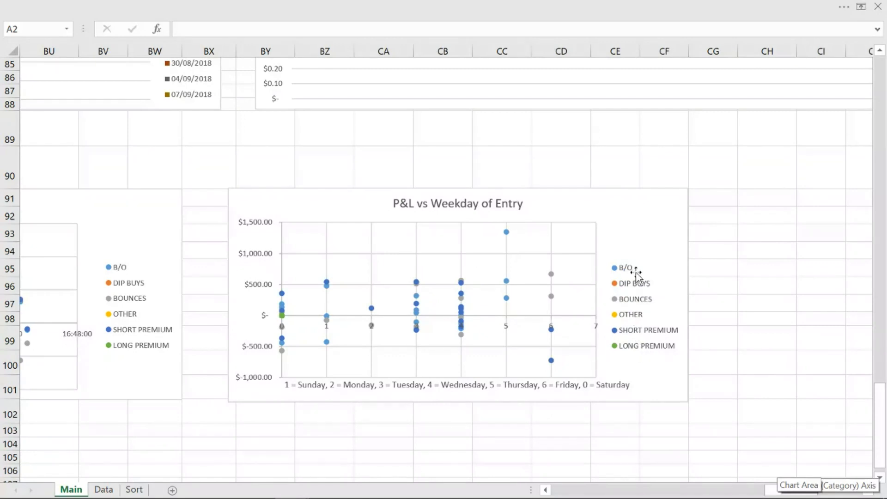
left_click_drag(780, 493, 545, 491)
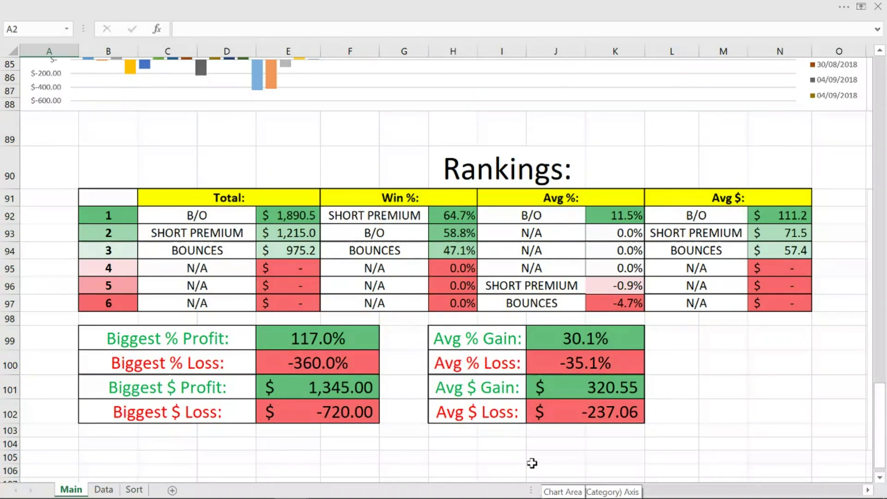
Go back to the top of the blank journal and read the General Tips comment and the notes on the date/time headers
scroll(532, 463, "up", 20)
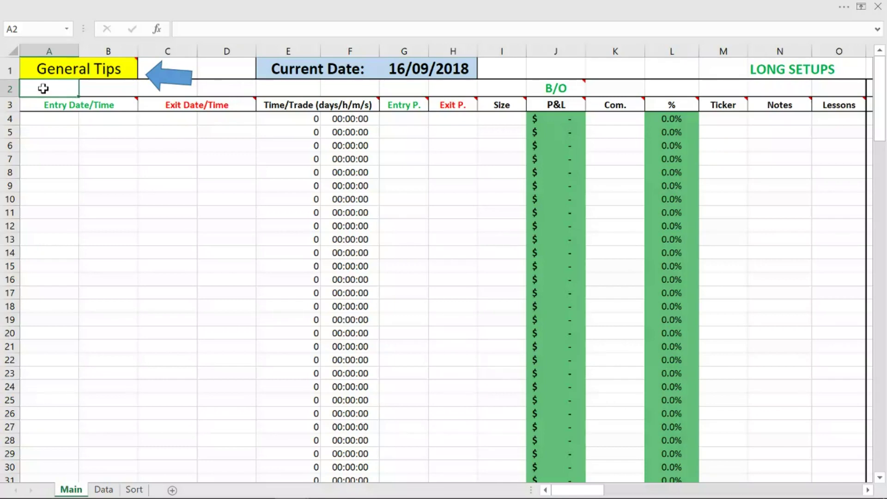
mouse_move(63, 70)
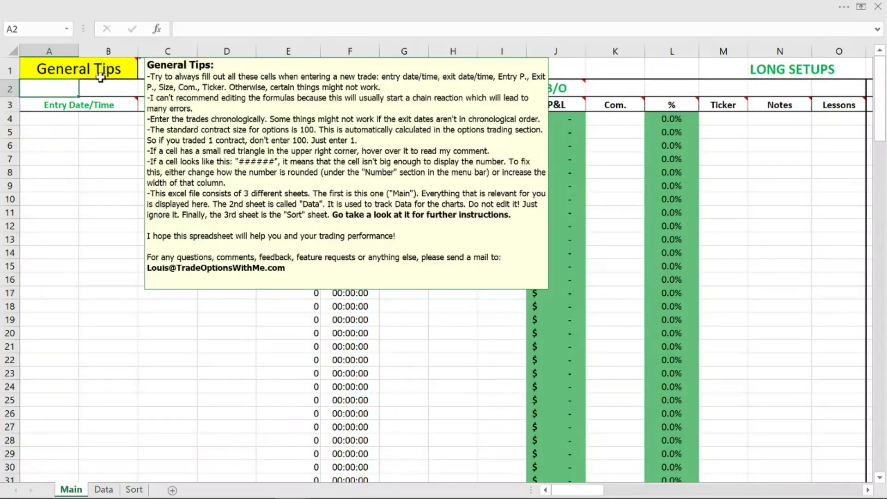
mouse_move(91, 108)
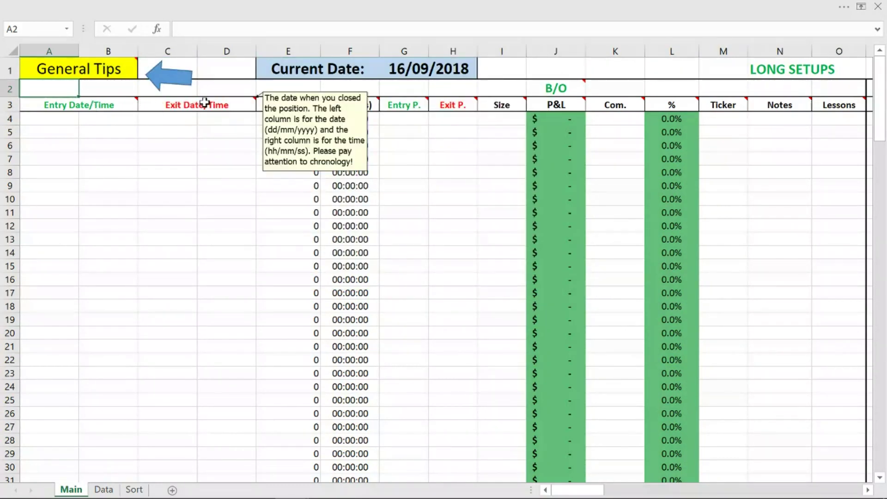
mouse_move(277, 104)
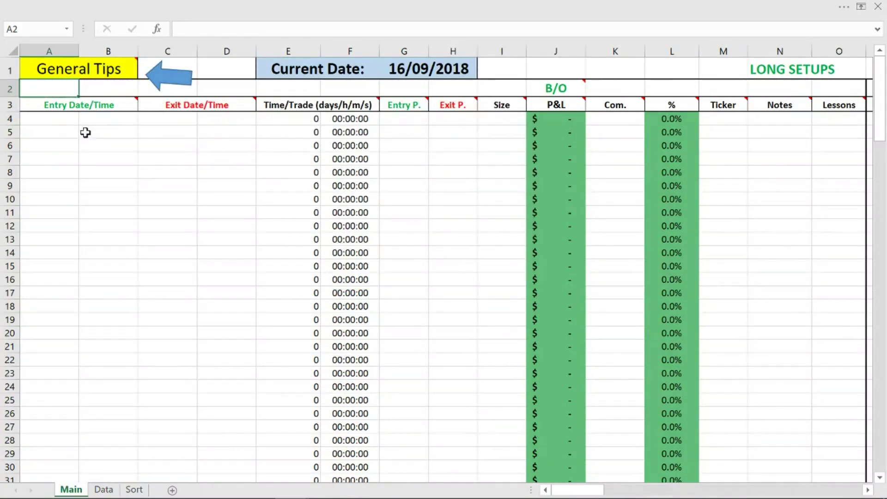